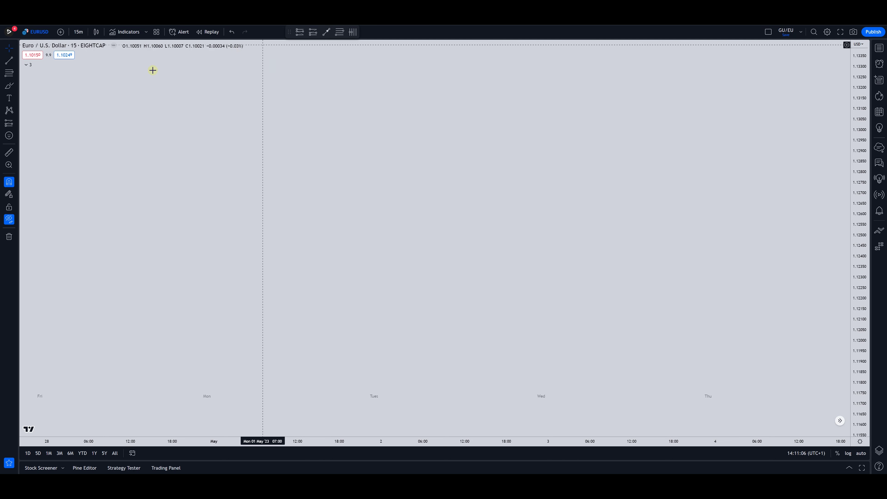
# Unhide all drawings so the EURUSD session boxes and blue range lines reappear.
pyautogui.click(8, 219)
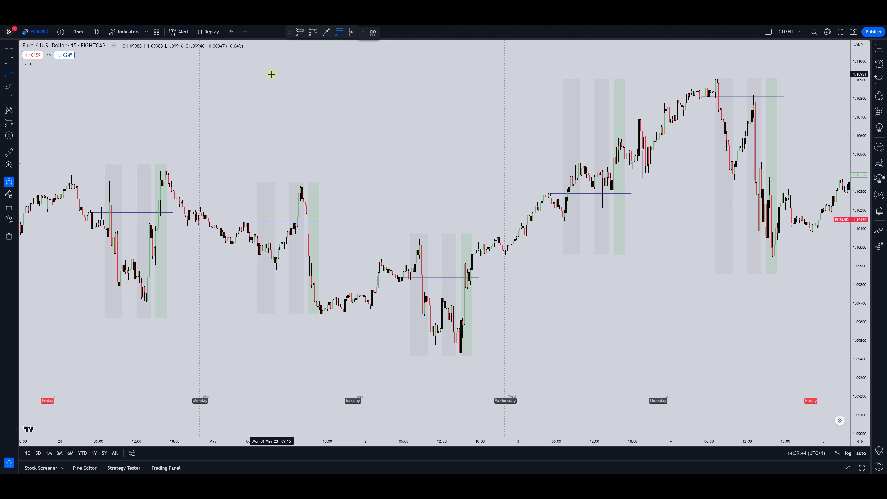
# Draw a Fib Retracement from 1.11000 down to 1.10004, extending to 1.09008.
pyautogui.click(273, 61)
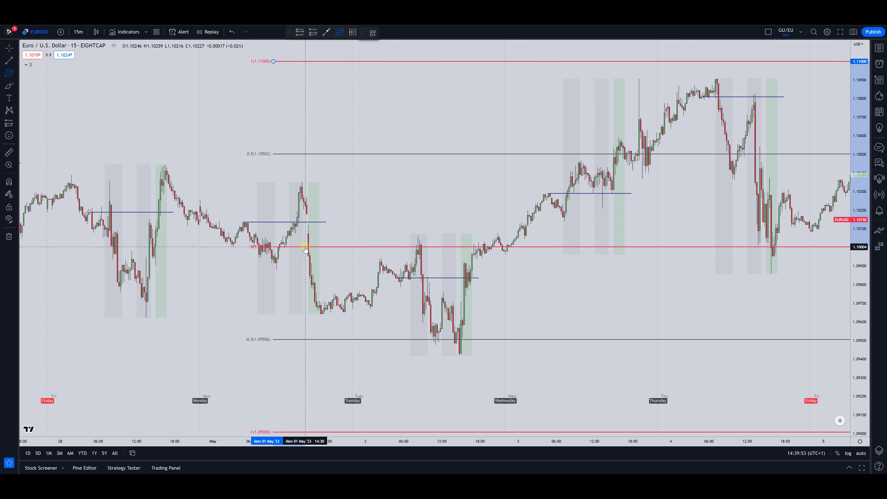
pyautogui.click(305, 247)
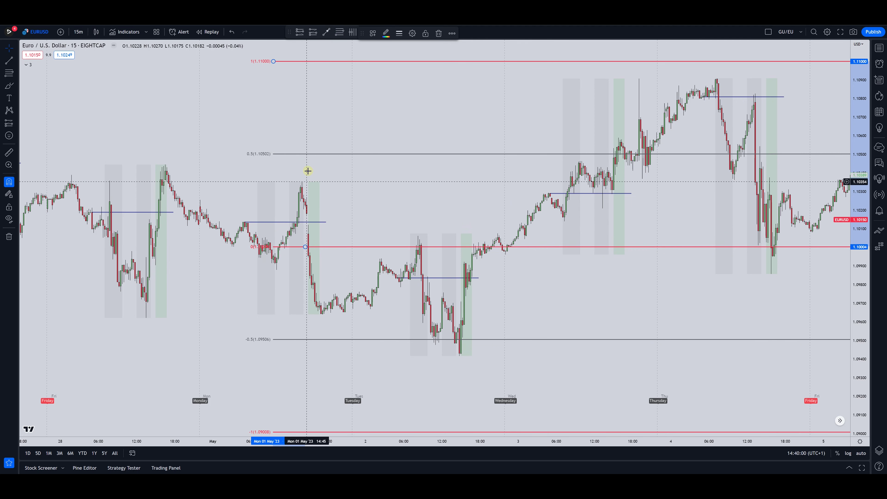
pyautogui.click(345, 184)
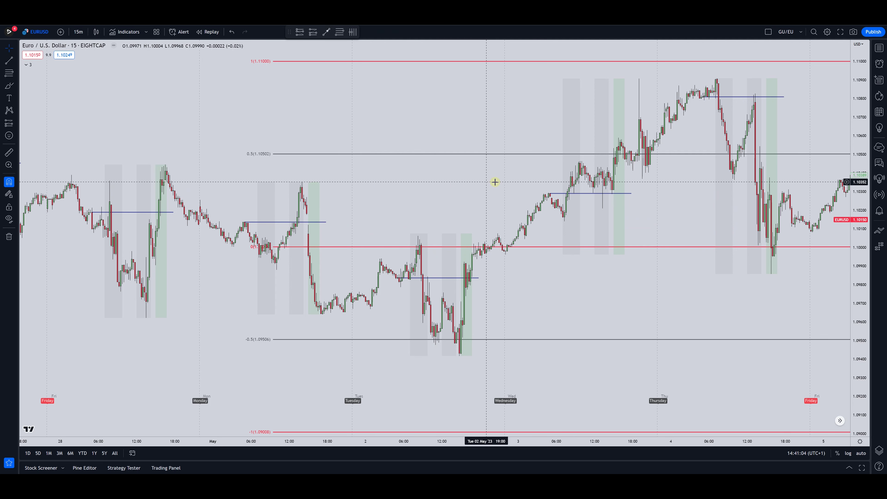
pyautogui.rightClick(443, 177)
pyautogui.click(481, 360)
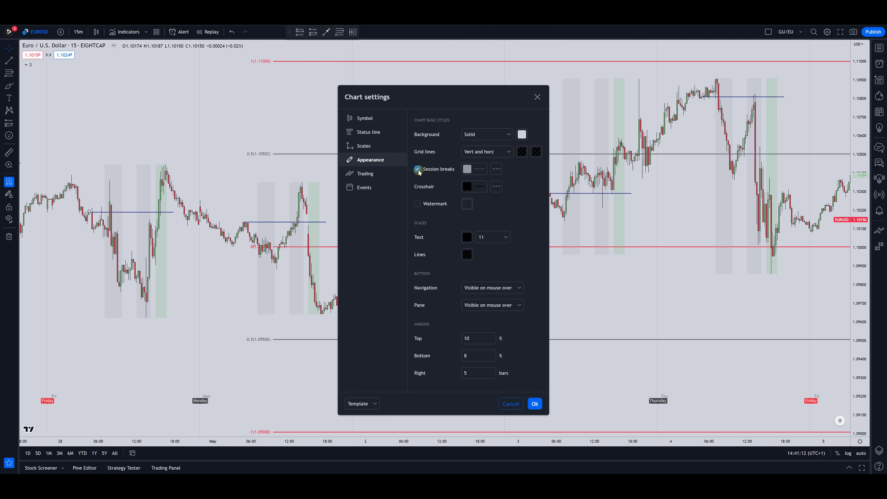
pyautogui.click(534, 404)
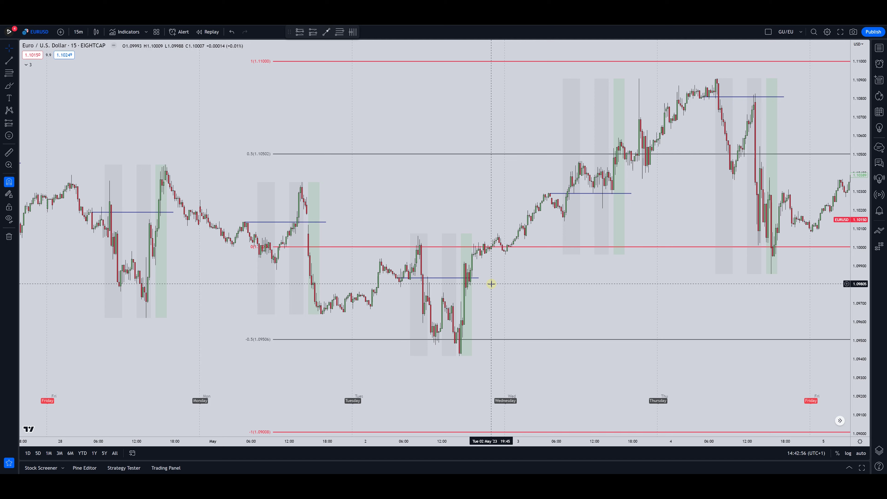
pyautogui.click(479, 278)
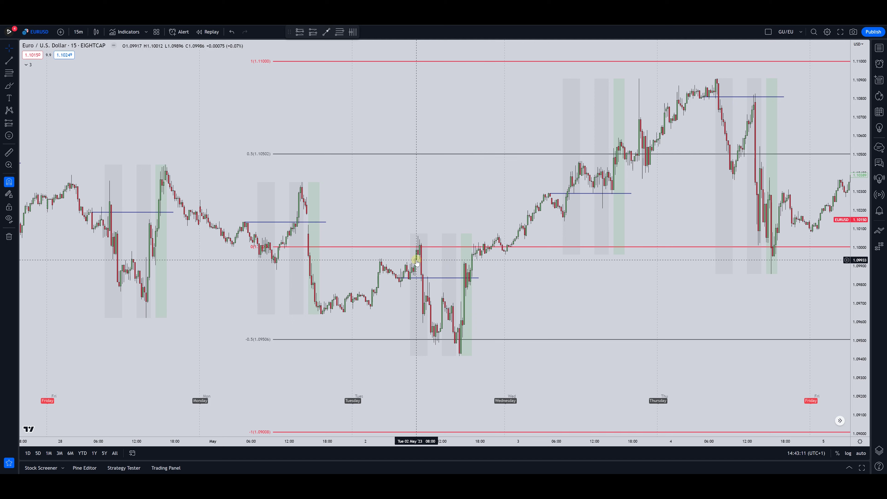
pyautogui.click(372, 339)
pyautogui.click(346, 330)
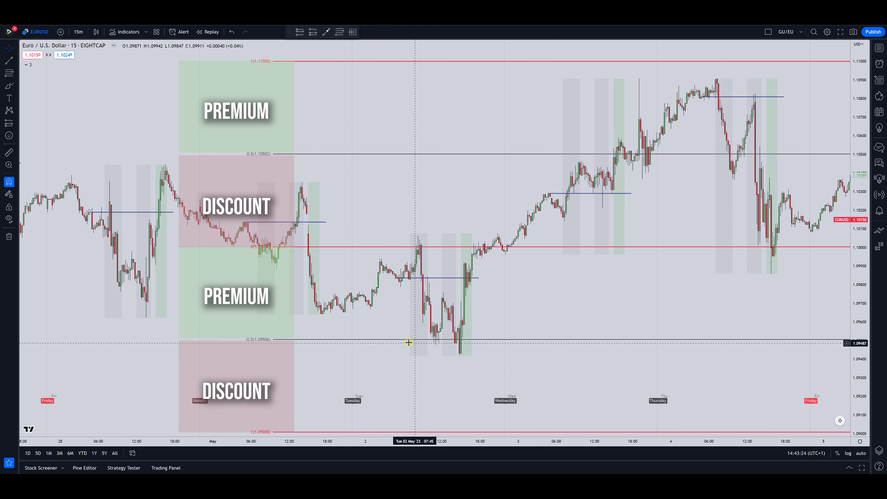
pyautogui.click(498, 341)
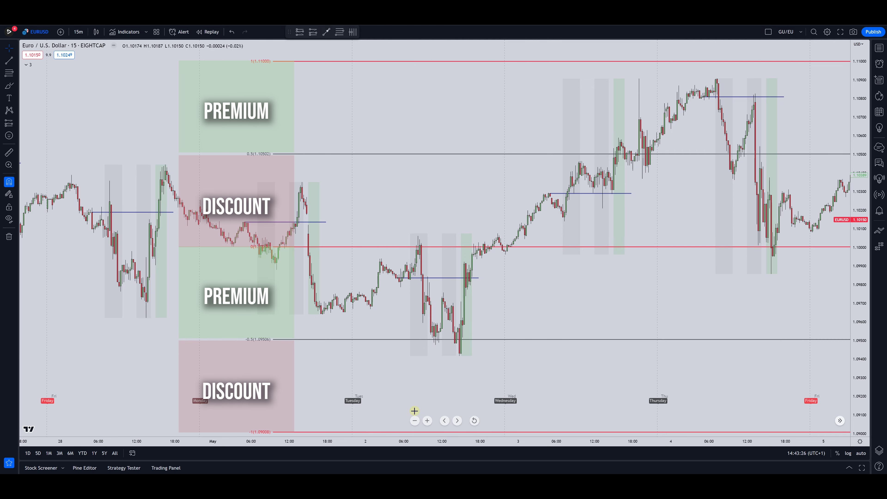
pyautogui.click(451, 345)
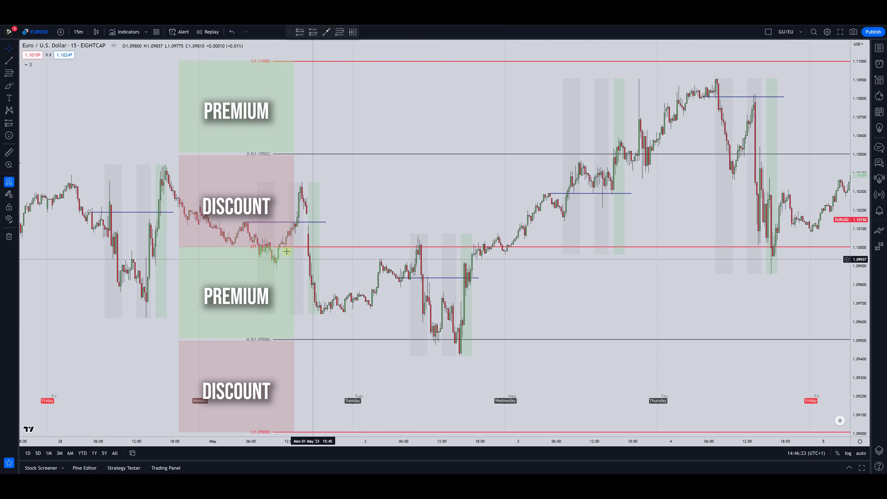
# Delete the Fibonacci drawing, pan back to the previous Friday–Thursday week, and arm Fib Retracement.
pyautogui.click(336, 247)
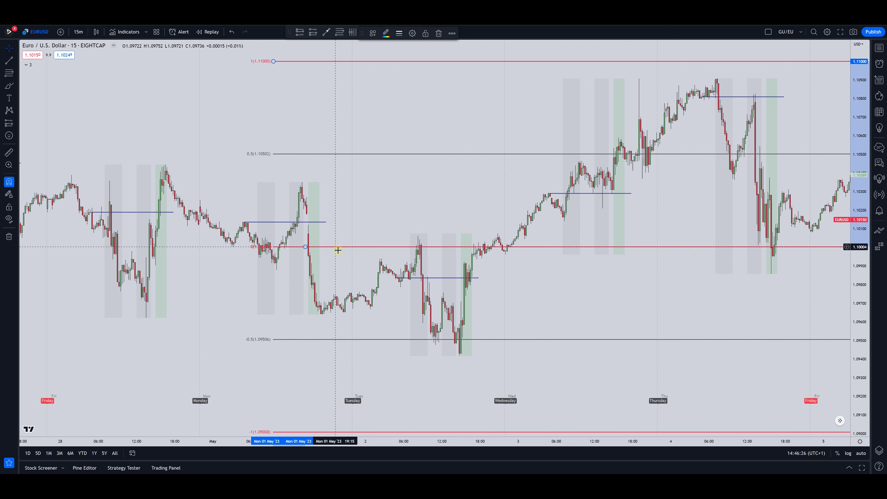
pyautogui.press('Delete')
pyautogui.moveTo(488, 265); pyautogui.dragTo(586, 258)
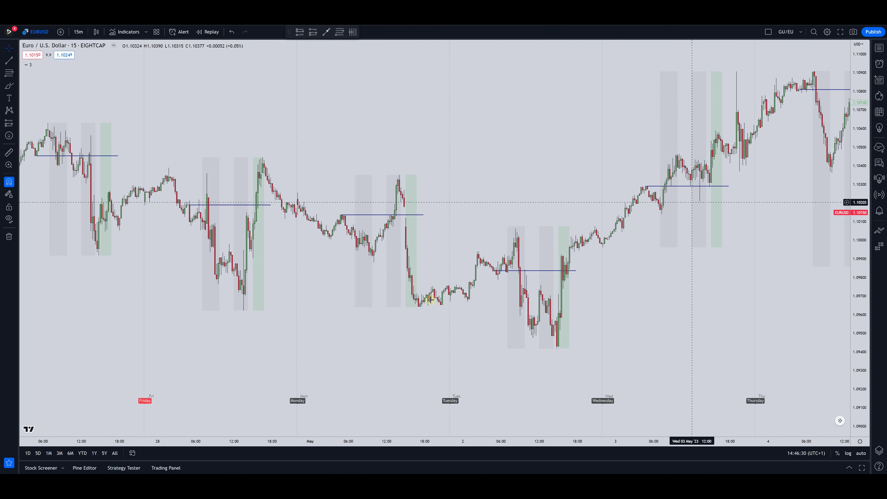
pyautogui.moveTo(233, 317); pyautogui.dragTo(311, 312)
pyautogui.moveTo(168, 311); pyautogui.dragTo(201, 311)
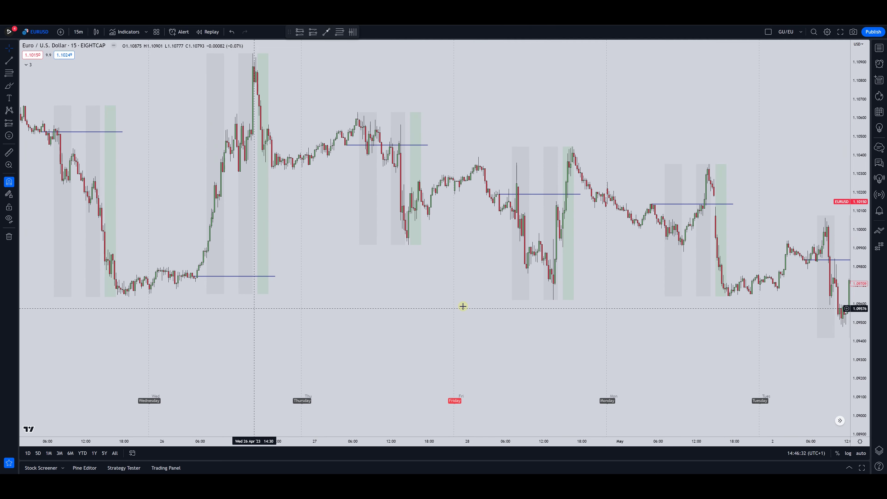
pyautogui.moveTo(50, 319); pyautogui.dragTo(260, 319)
pyautogui.moveTo(453, 318); pyautogui.dragTo(500, 313)
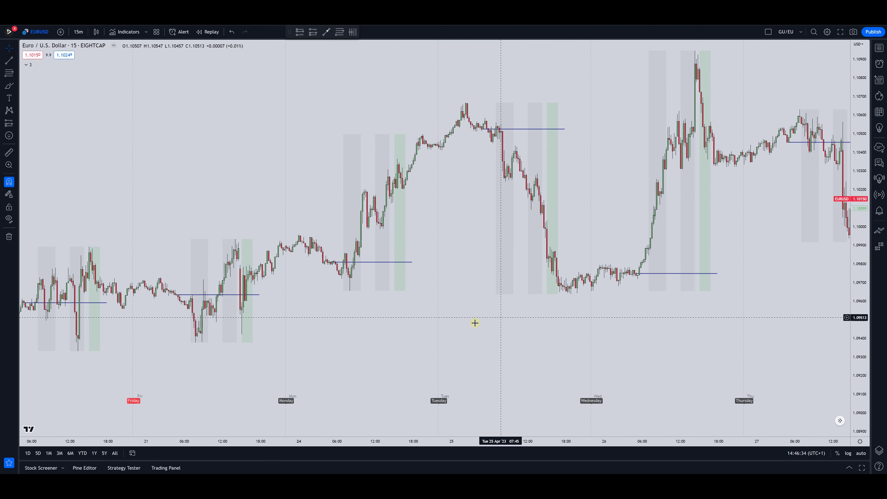
pyautogui.hotkey('alt', 'f')
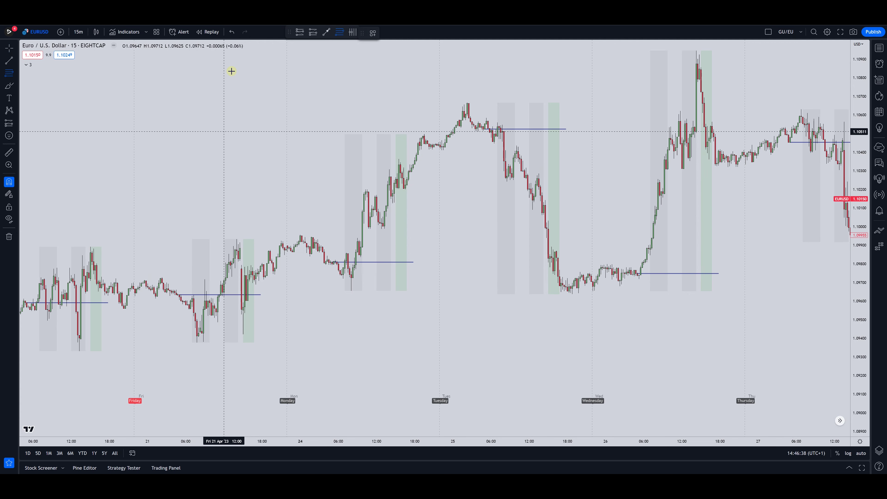
# Draw a Fibonacci retracement on Friday 21 April from 1.10008 down to 1.08995.
pyautogui.click(226, 225)
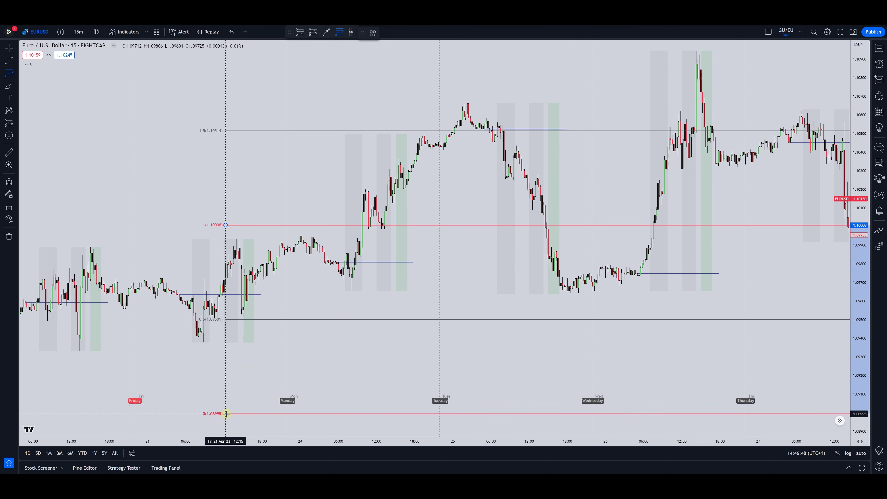
pyautogui.click(226, 413)
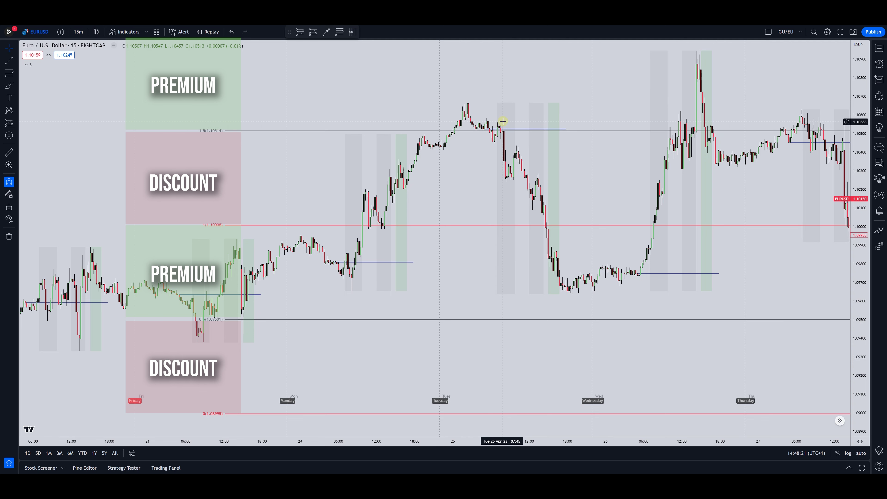
pyautogui.moveTo(510, 134); pyautogui.dragTo(557, 181)
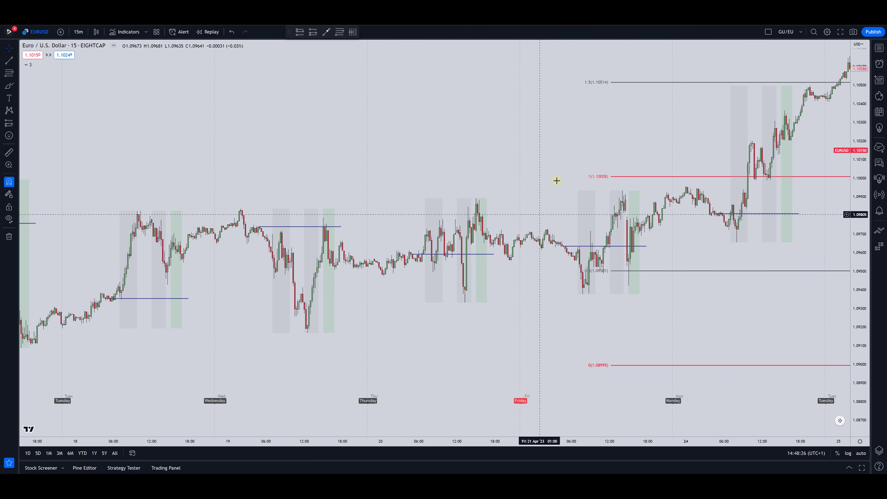
# Delete the old Fibonacci retracement and scroll back toward 10–14 April.
pyautogui.click(611, 177)
pyautogui.click(328, 204)
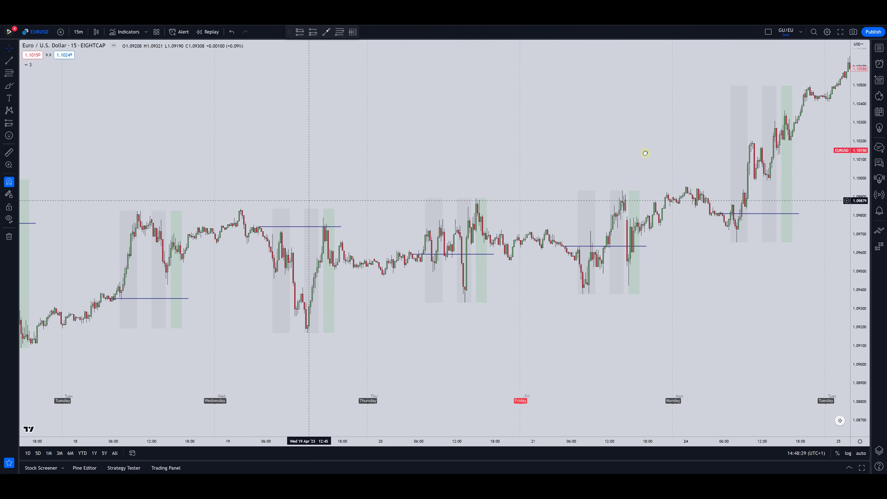
pyautogui.hscroll(-10, 314, 167)
pyautogui.hscroll(-12, 435, 351)
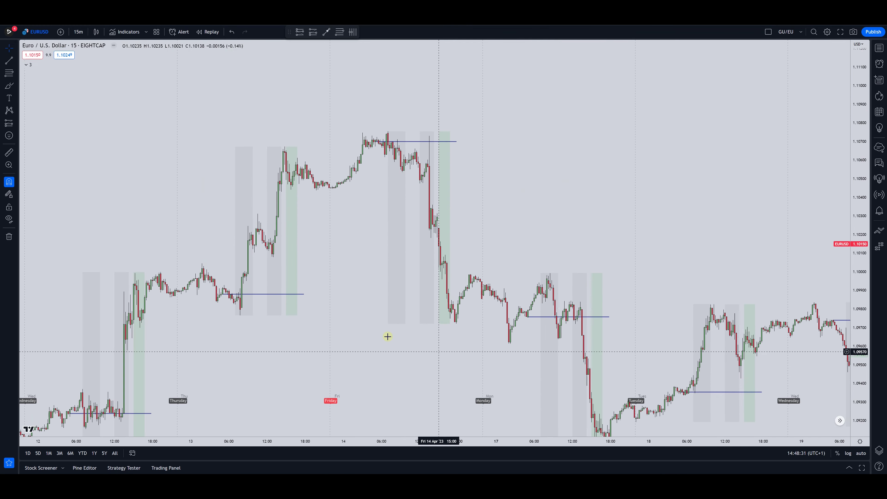
pyautogui.hscroll(-6, 544, 220)
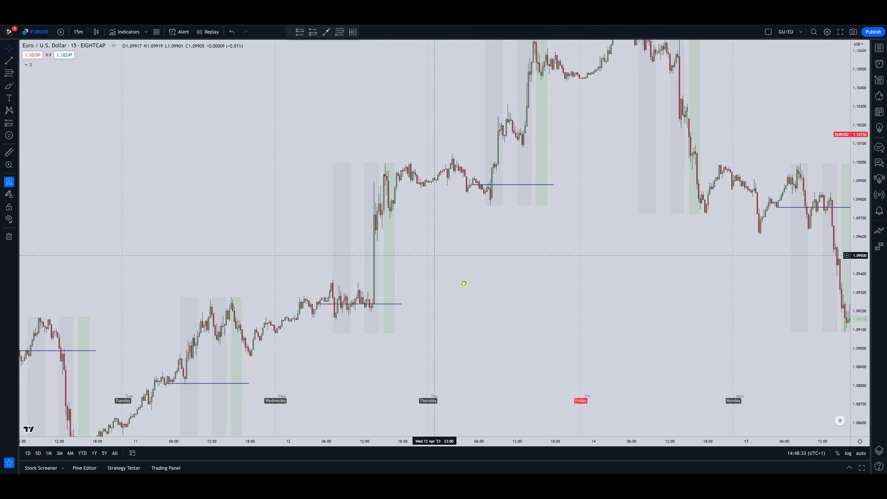
pyautogui.hscroll(-6, 465, 283)
# Compress the price scale, centre on the week of 11 April, and arm Fib Retracement.
pyautogui.moveTo(540, 227); pyautogui.dragTo(526, 207)
pyautogui.scroll(-5, 526, 207)
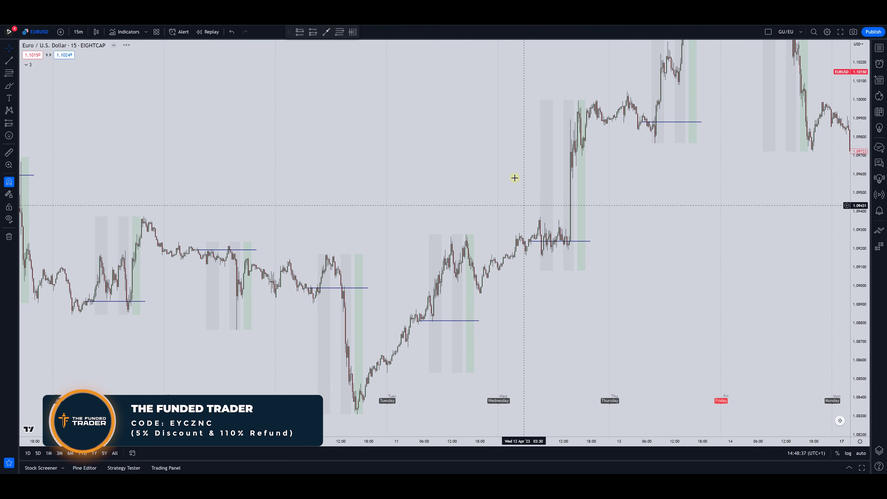
pyautogui.moveTo(859, 132); pyautogui.dragTo(860, 188)
pyautogui.moveTo(652, 263); pyautogui.dragTo(574, 297)
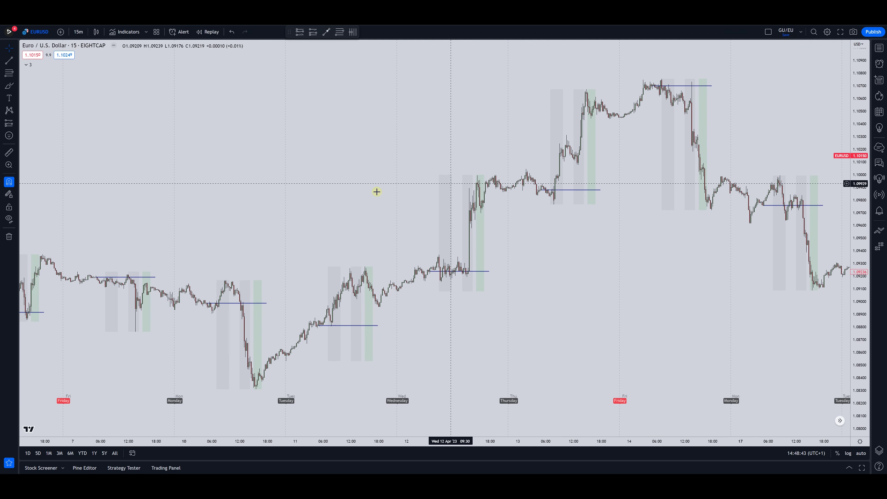
pyautogui.hotkey('alt', 'f')
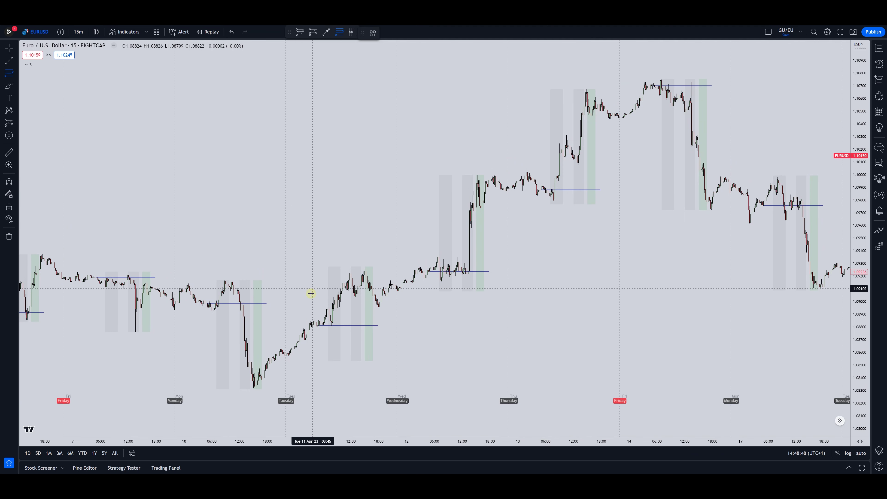
# Draw a Fibonacci retracement from the 1.09001 low up to 1.10017.
pyautogui.click(308, 302)
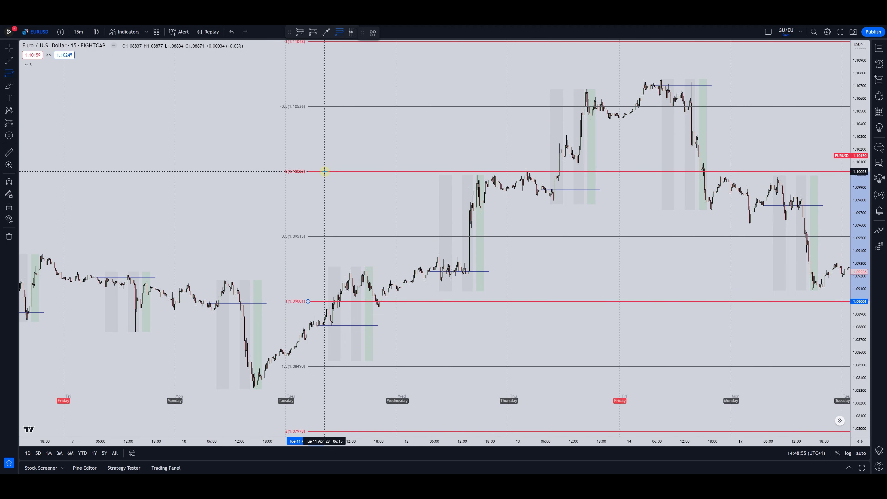
pyautogui.click(324, 173)
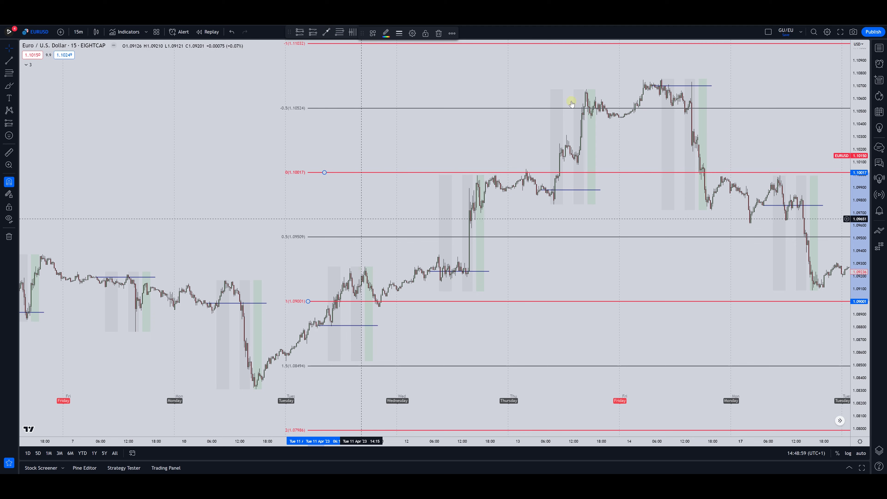
pyautogui.moveTo(398, 273); pyautogui.dragTo(350, 272)
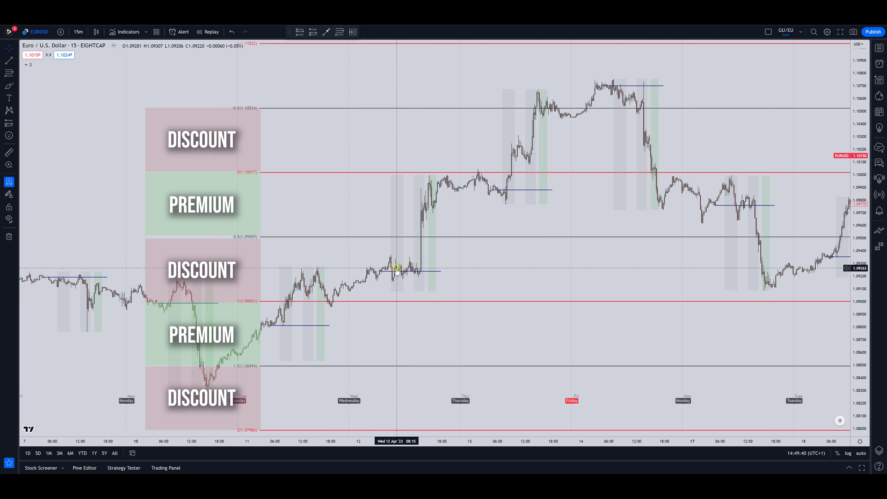
pyautogui.click(374, 238)
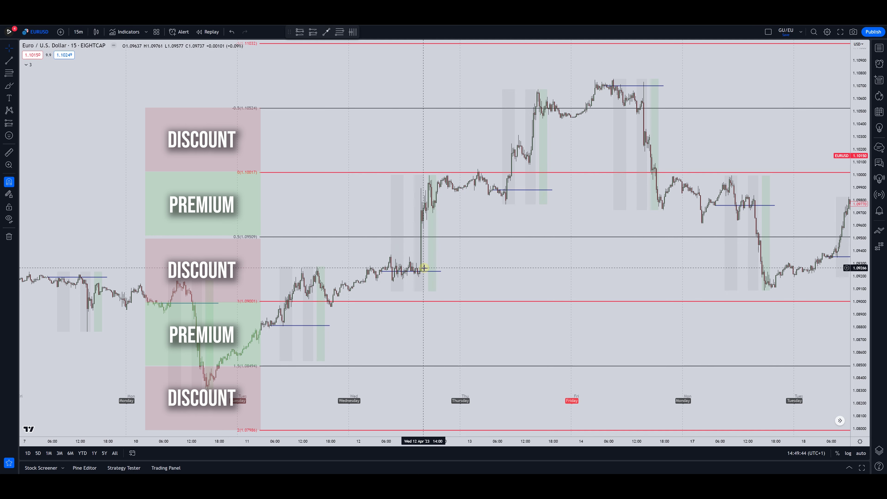
pyautogui.click(415, 237)
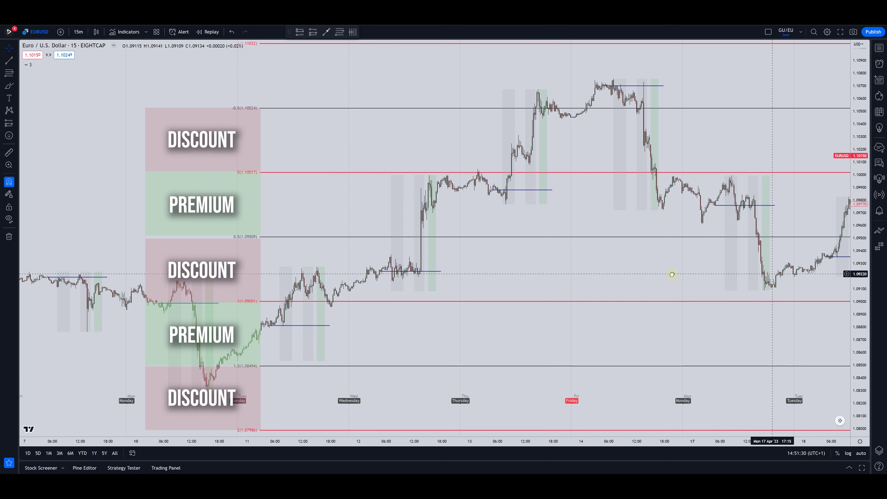
# Pan forward to show the 17–25 April candles against the PREMIUM/DISCOUNT Fibonacci zones.
pyautogui.moveTo(671, 275); pyautogui.dragTo(568, 275)
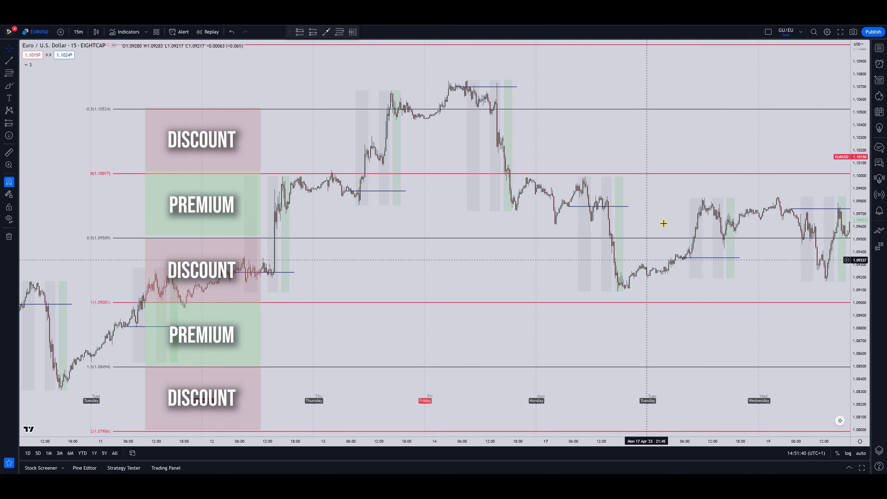
pyautogui.hscroll(5, 650, 208)
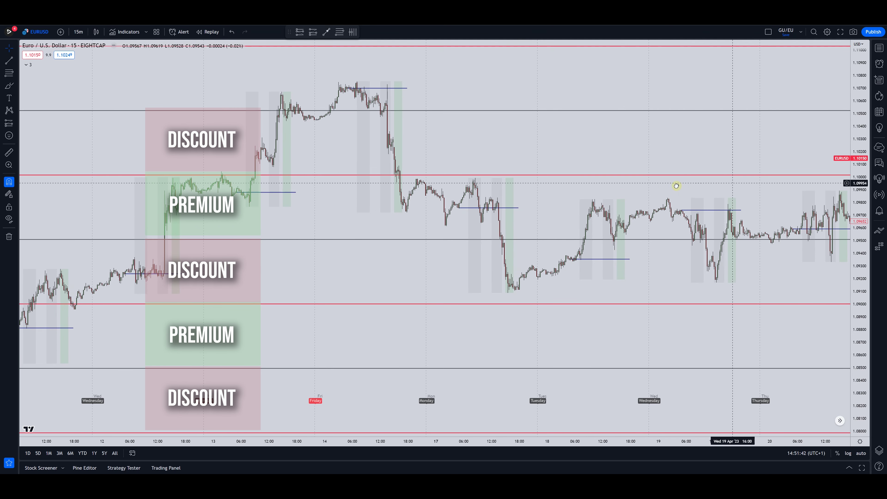
pyautogui.hscroll(5, 693, 184)
pyautogui.hscroll(4, 511, 201)
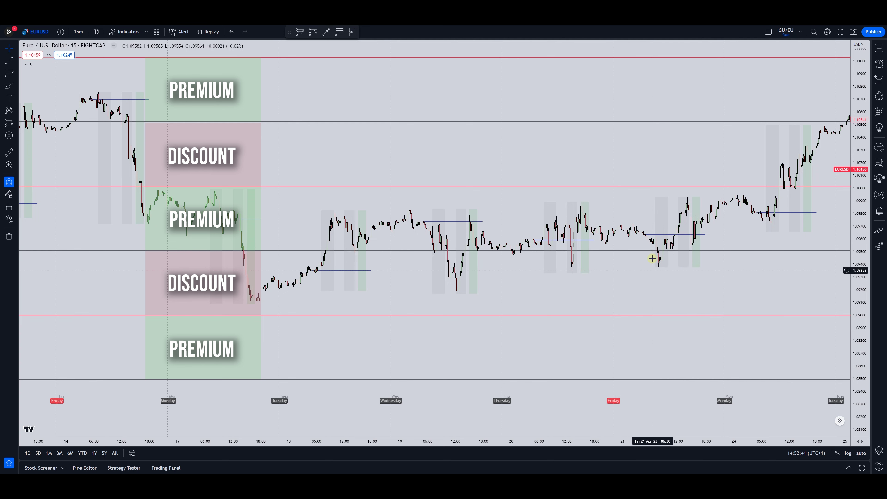
pyautogui.hscroll(2, 676, 252)
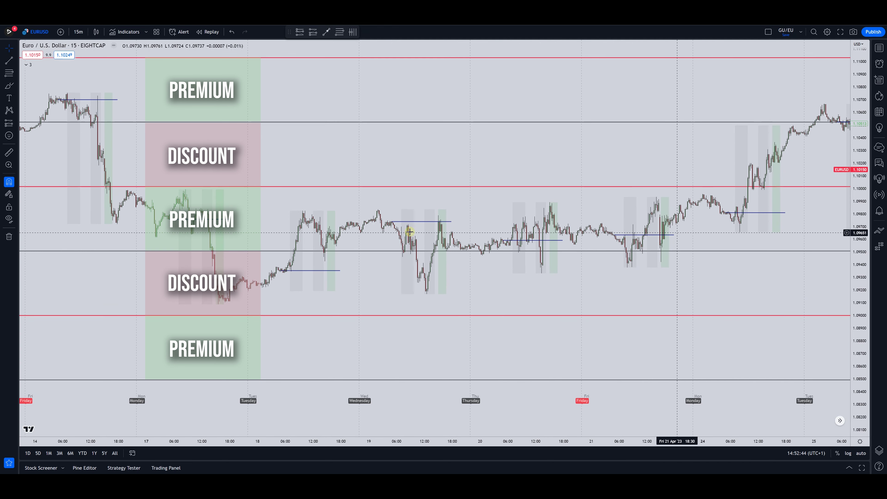